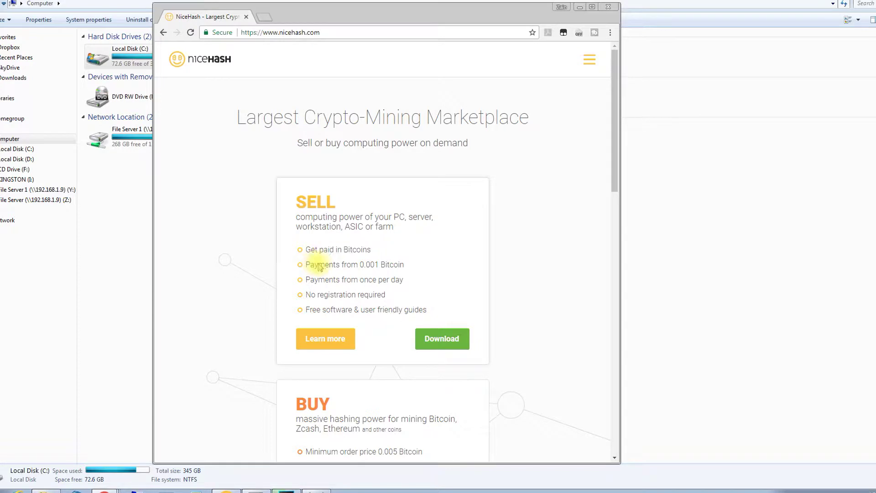
- Review the SELL section's payment and no-registration benefits, then open the NiceHash Miner download page
{"action": "left_click_drag", "start_coordinate": [318, 280], "coordinate": [403, 283]}
{"action": "left_click_drag", "start_coordinate": [318, 296], "coordinate": [385, 296]}
{"action": "left_click_drag", "start_coordinate": [321, 311], "coordinate": [416, 308]}
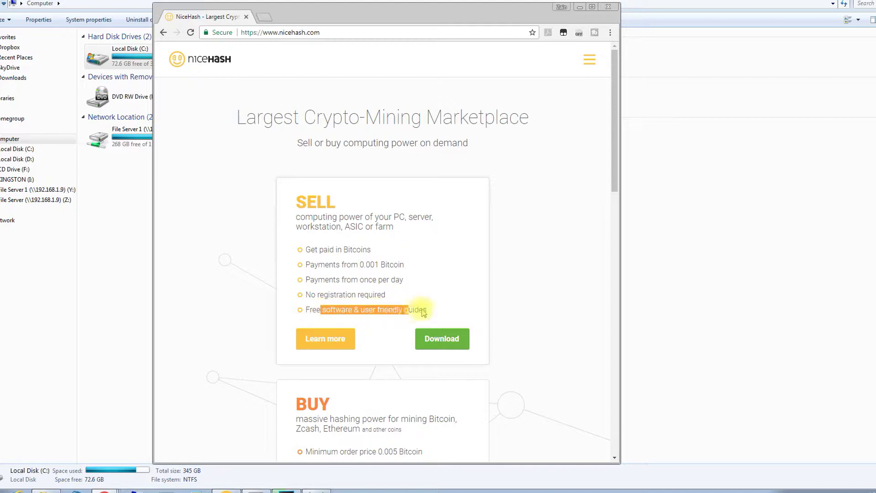
{"action": "left_click", "coordinate": [439, 338]}
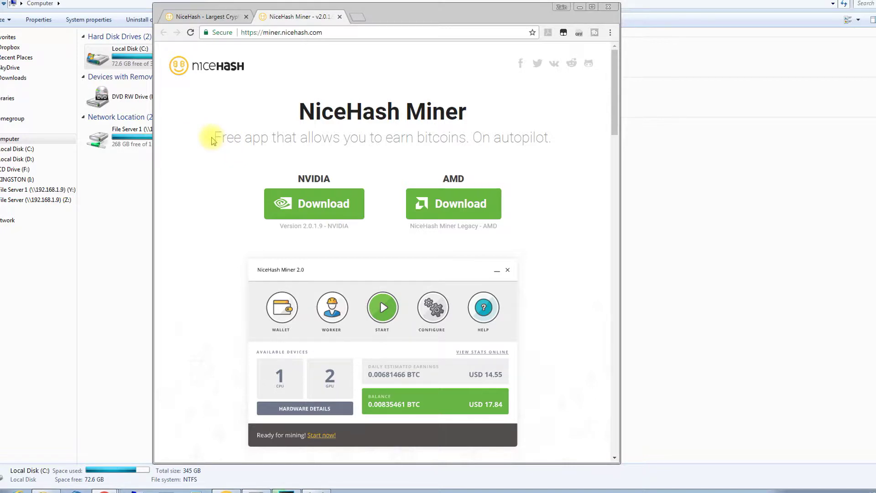
- Download the NVIDIA version installer nhm_setup_2.0.1.9.exe from the miner download page
{"action": "left_click_drag", "start_coordinate": [227, 138], "coordinate": [536, 137]}
{"action": "left_click", "coordinate": [338, 167]}
{"action": "left_click_drag", "start_coordinate": [297, 178], "coordinate": [336, 180]}
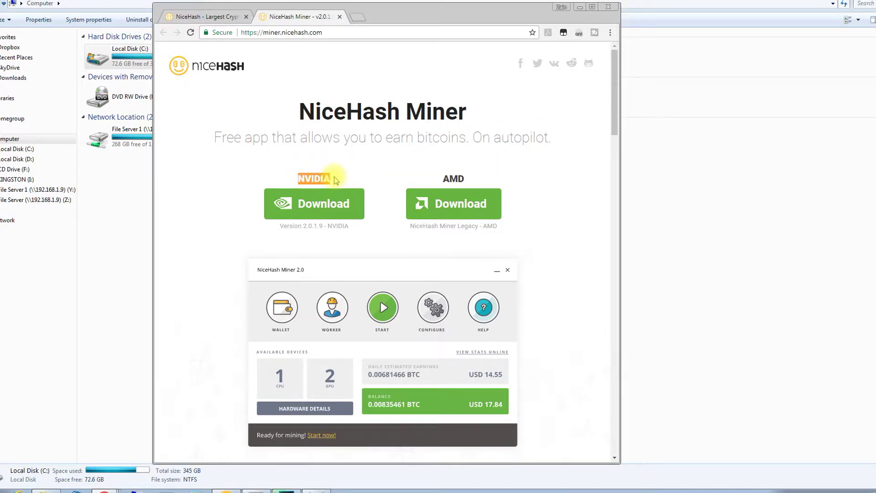
{"action": "left_click_drag", "start_coordinate": [442, 178], "coordinate": [465, 178]}
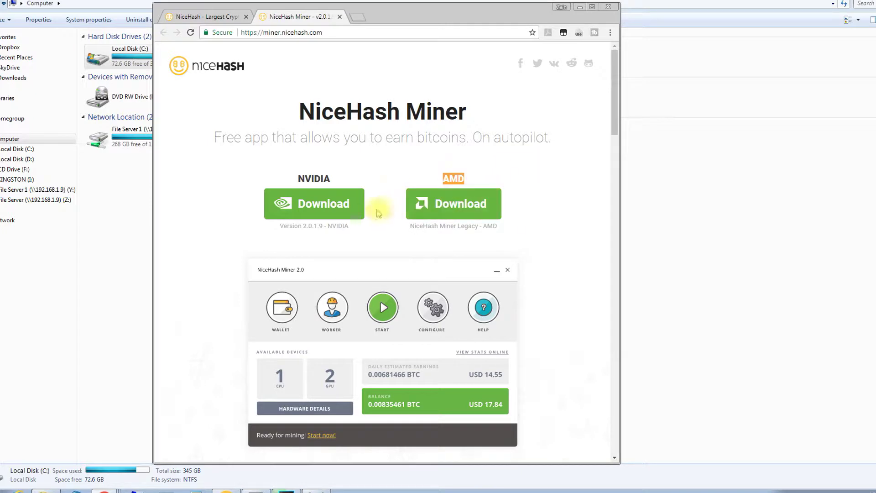
{"action": "left_click", "coordinate": [301, 209]}
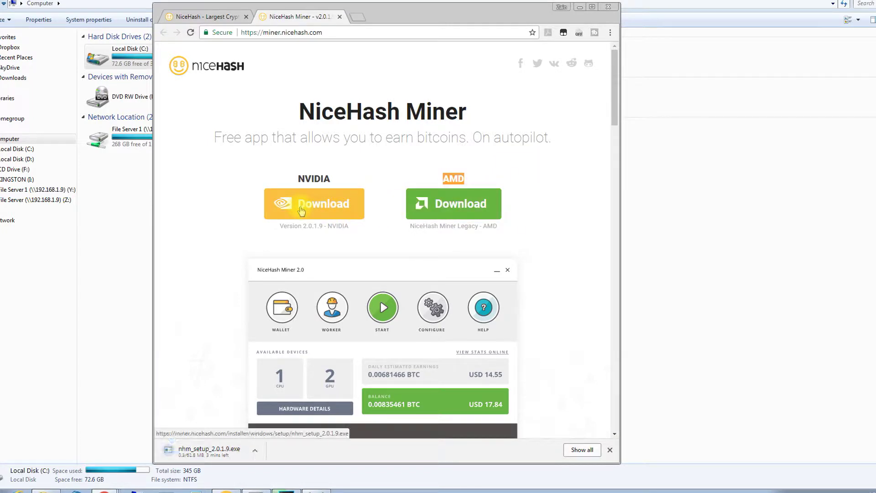
{"action": "left_click_drag", "start_coordinate": [279, 227], "coordinate": [349, 230]}
{"action": "left_click", "coordinate": [363, 236]}
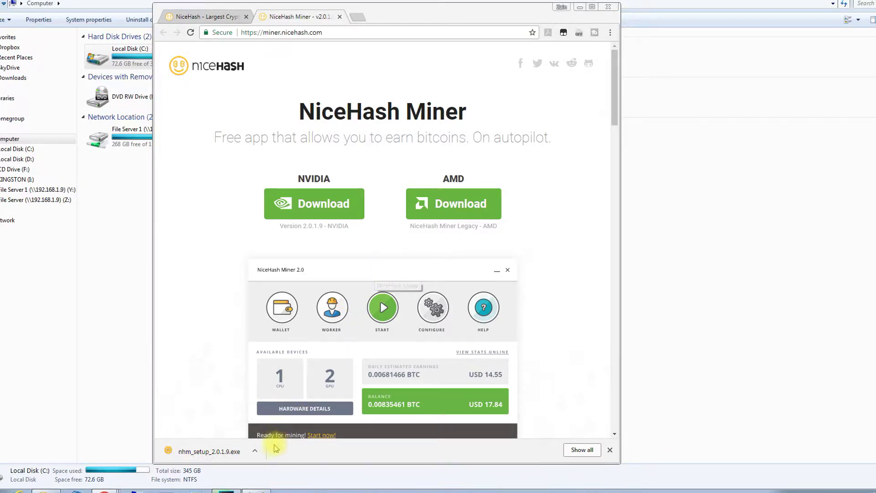
- Run the downloaded installer past the security warning and accept the NiceHash Miner 2 license
{"action": "left_click", "coordinate": [228, 452]}
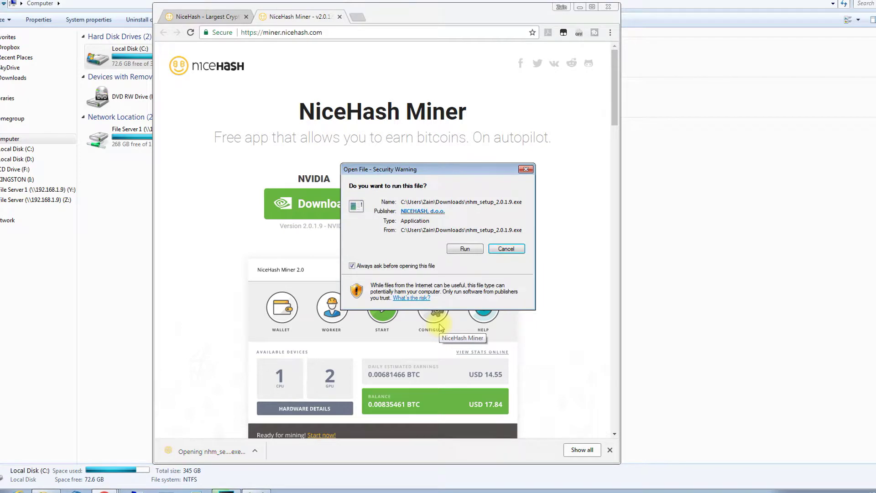
{"action": "left_click", "coordinate": [465, 250]}
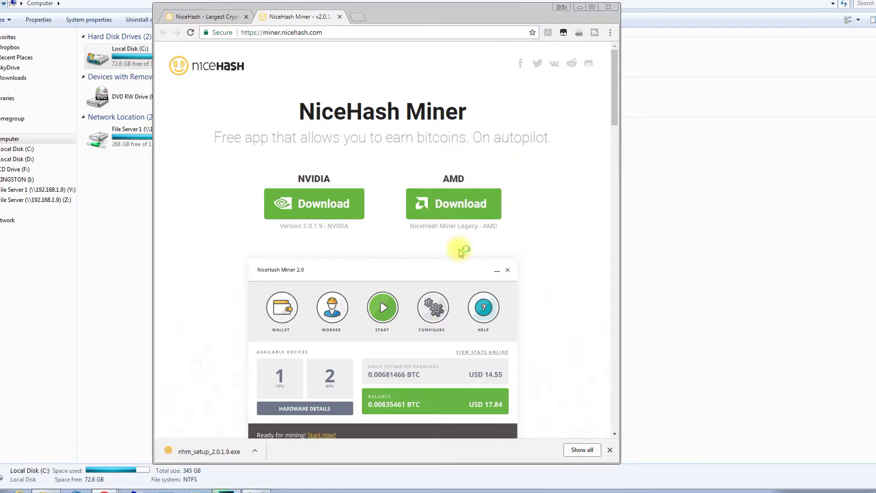
{"action": "left_click", "coordinate": [491, 319]}
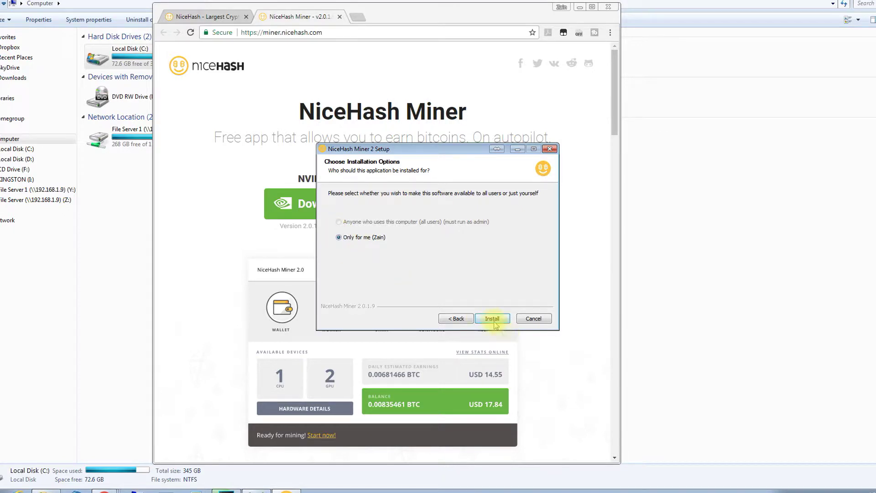
- Install NiceHash Miner 2 with 'Only for me' selected
{"action": "left_click", "coordinate": [491, 319]}
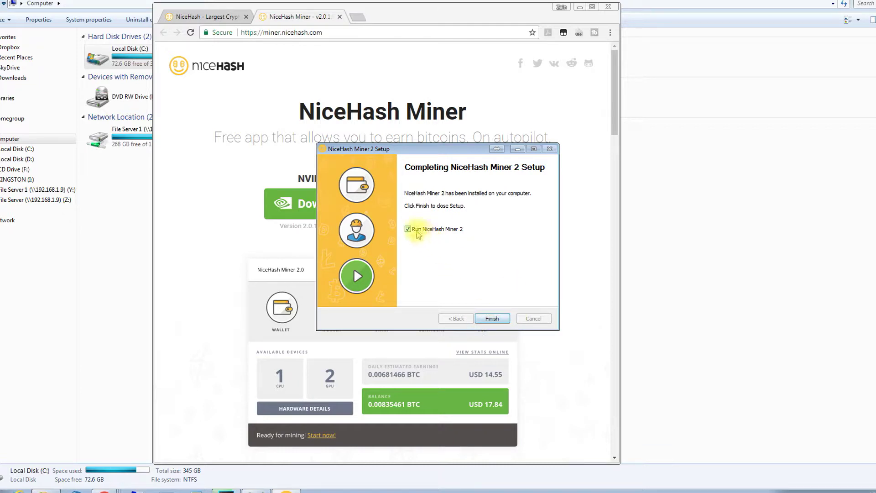
- Finish setup to launch the miner, then accept the Licence Agreement and Risk Acknowledgement
{"action": "left_click", "coordinate": [489, 320]}
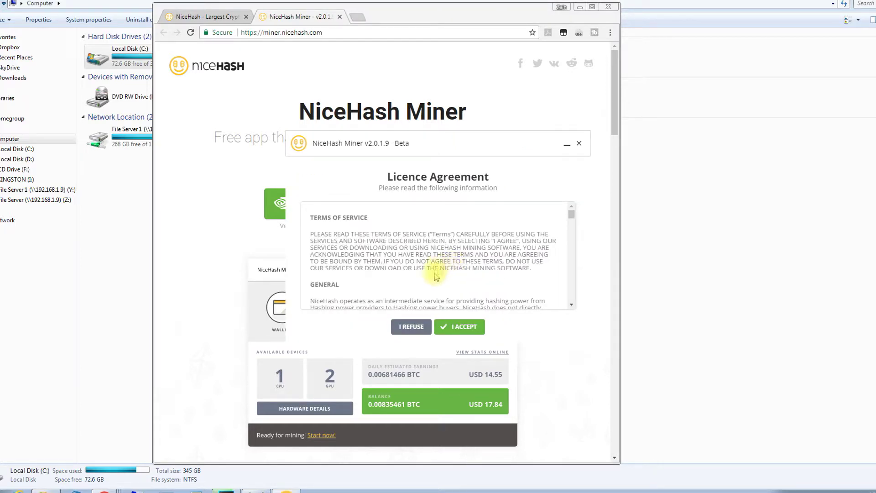
{"action": "left_click", "coordinate": [456, 327]}
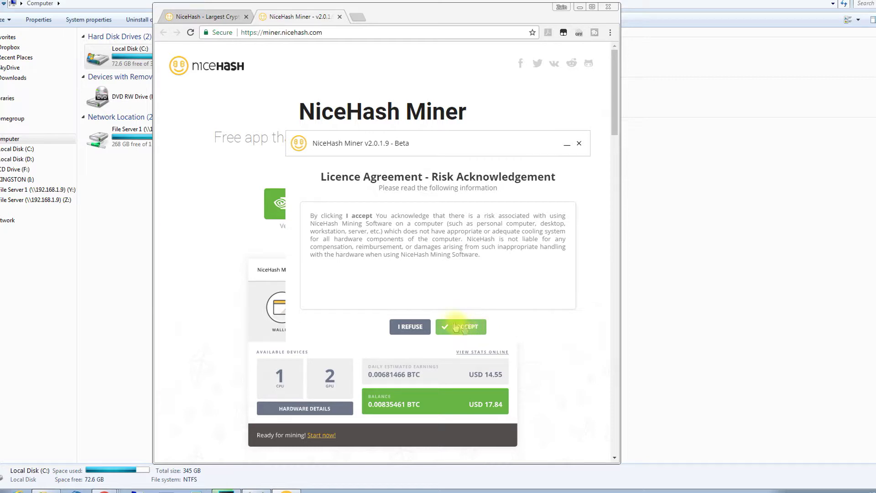
{"action": "left_click", "coordinate": [455, 328]}
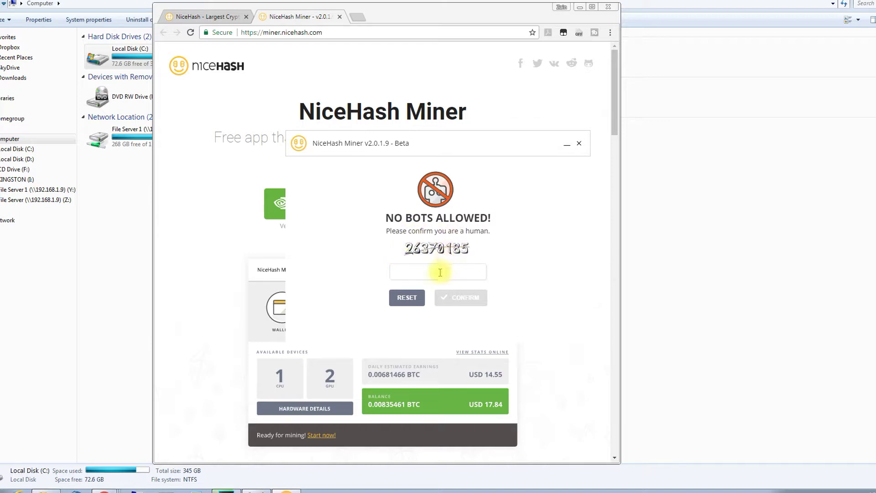
- Enter the displayed human-verification code and confirm it
{"action": "type", "text": "263"}
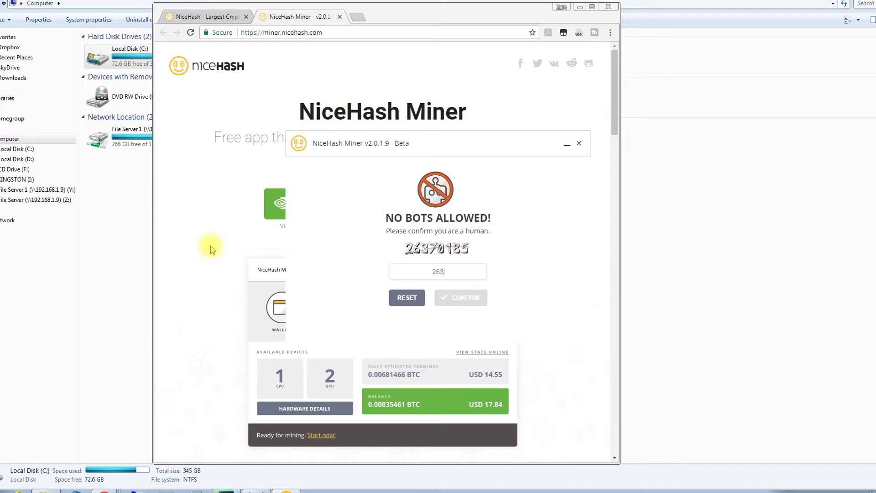
{"action": "type", "text": "70185"}
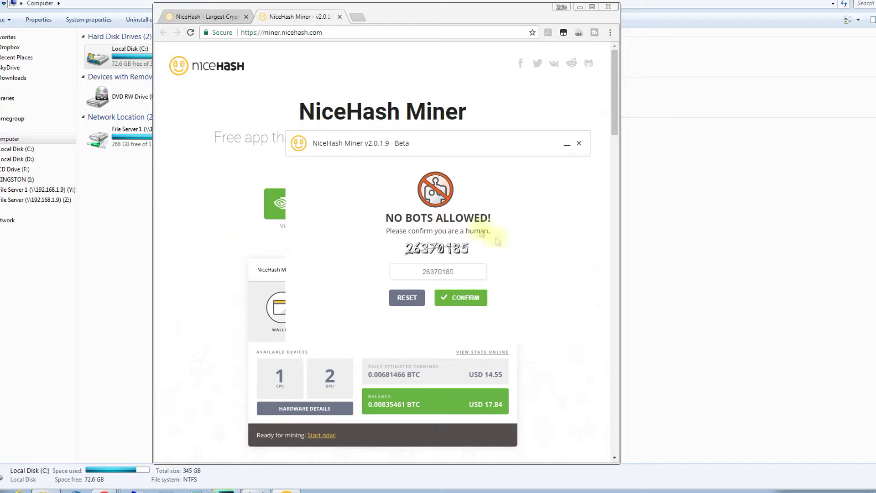
{"action": "left_click", "coordinate": [468, 297]}
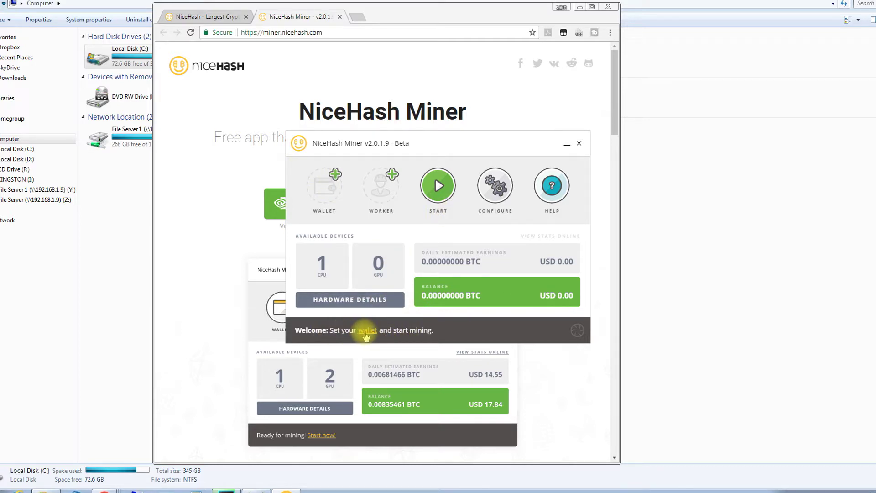
- Set up the wallet through the 'Use BTC address (advanced)' option with a Bitcoin address
{"action": "left_click", "coordinate": [367, 331]}
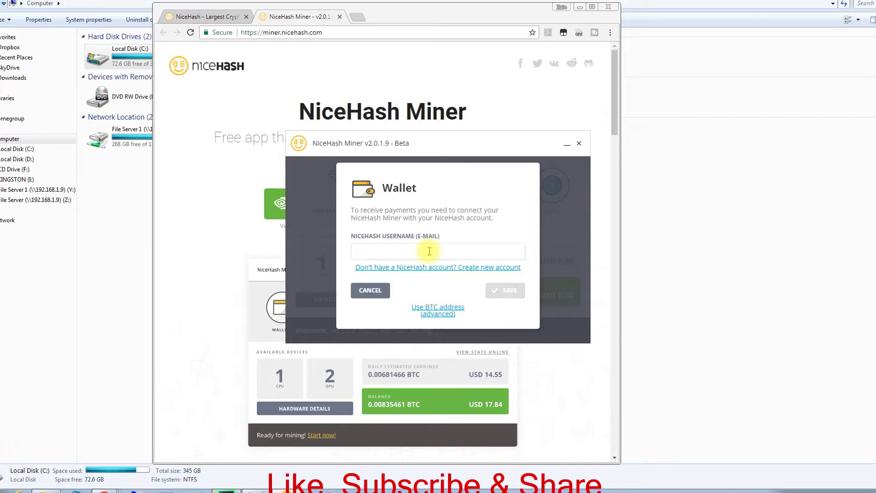
{"action": "left_click", "coordinate": [439, 309]}
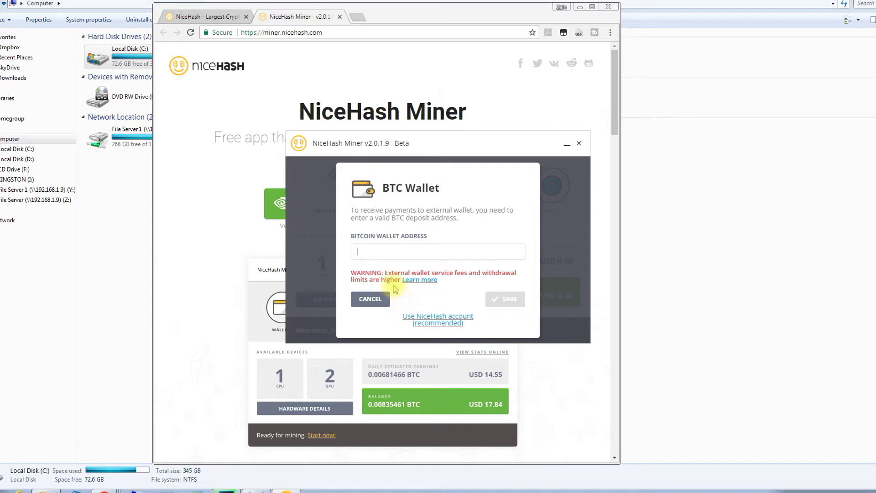
{"action": "left_click", "coordinate": [379, 297]}
{"action": "left_click", "coordinate": [367, 330]}
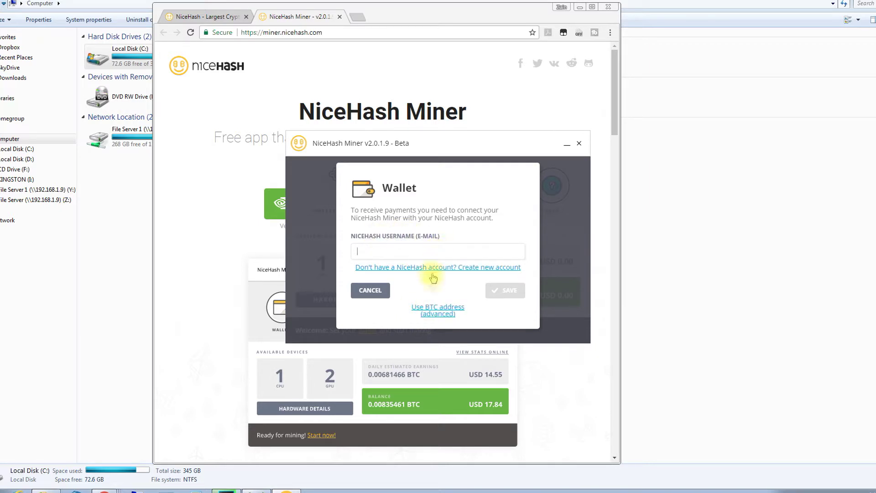
{"action": "left_click", "coordinate": [442, 318]}
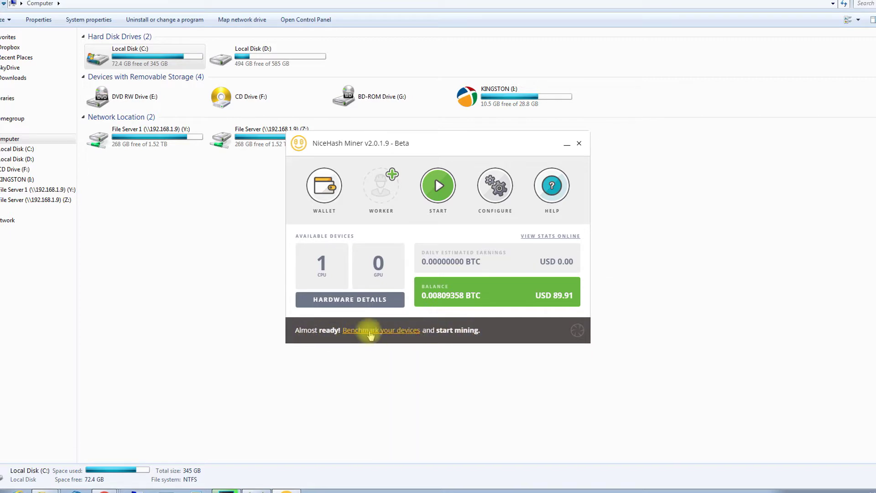
- Benchmark all devices, including the Intel Core i5-2400 CPU, using the PRECISE benchmark type
{"action": "left_click", "coordinate": [372, 331]}
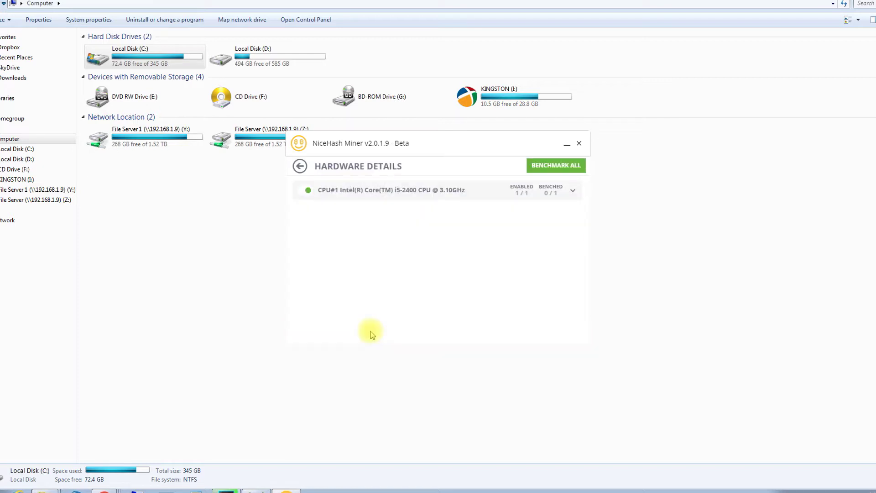
{"action": "left_click", "coordinate": [557, 167]}
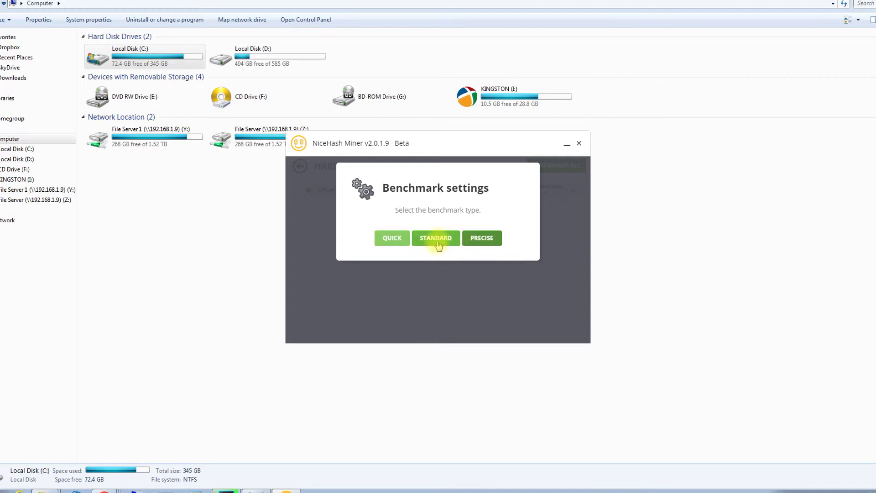
{"action": "left_click", "coordinate": [488, 239]}
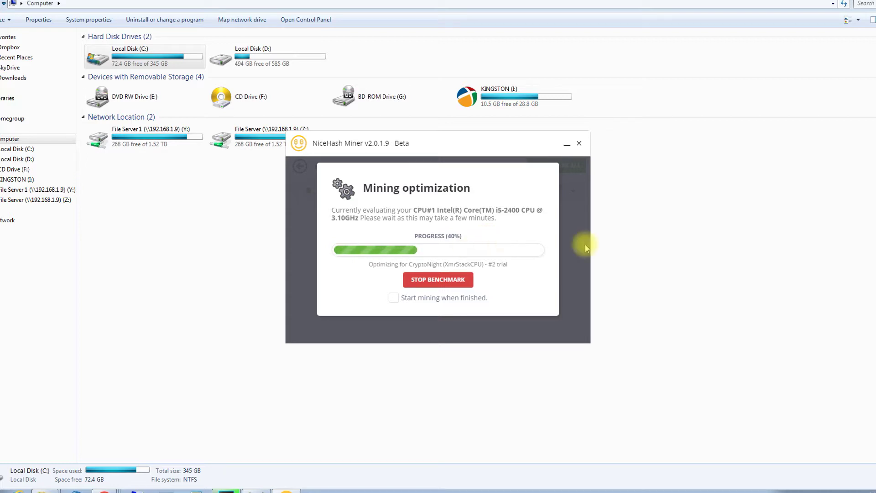
- Enable 'Start mining when finished.' so CPU mining begins once the benchmark completes
{"action": "left_click", "coordinate": [397, 303]}
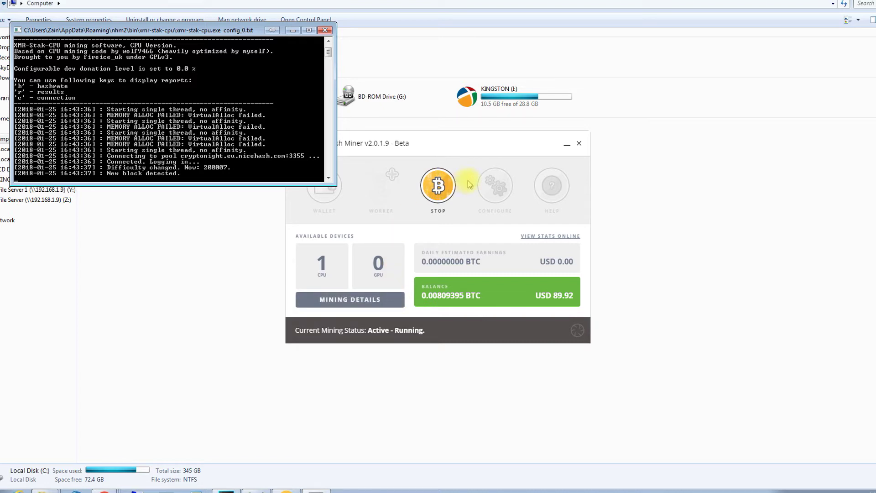
- Stop mining, save worker ID worker1, and open the General configuration settings
{"action": "left_click_drag", "start_coordinate": [441, 145], "coordinate": [462, 198]}
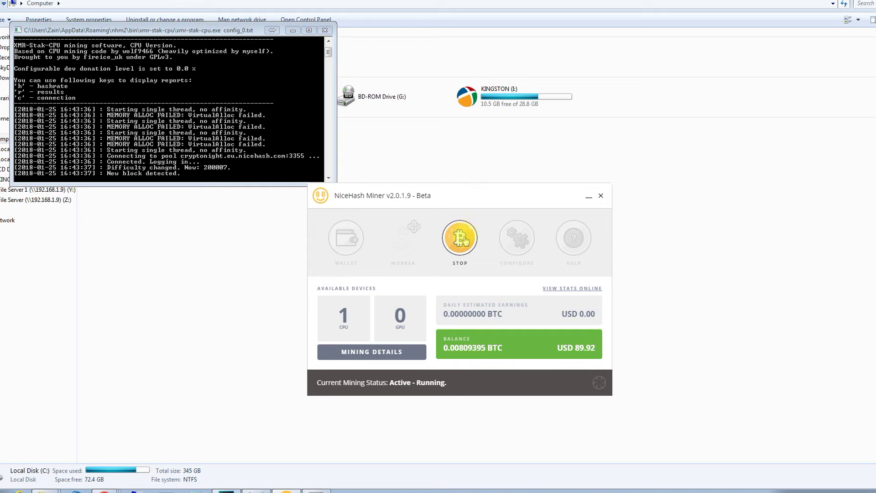
{"action": "left_click", "coordinate": [458, 237]}
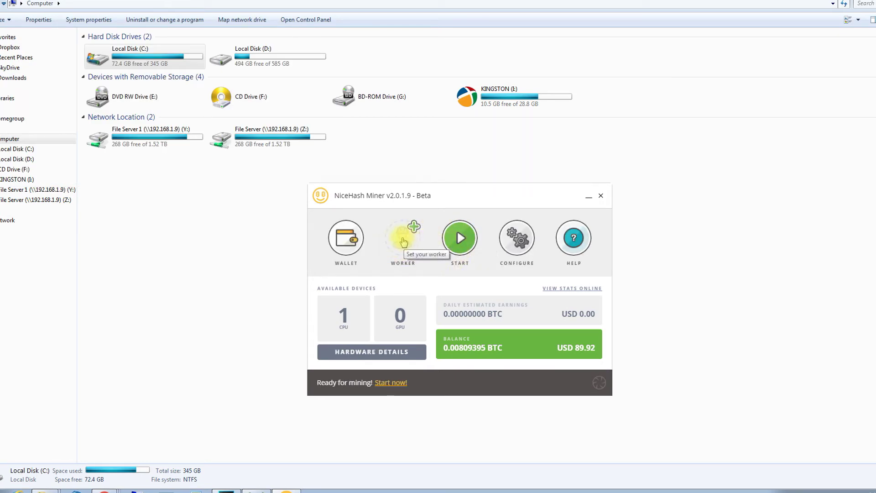
{"action": "left_click", "coordinate": [404, 235]}
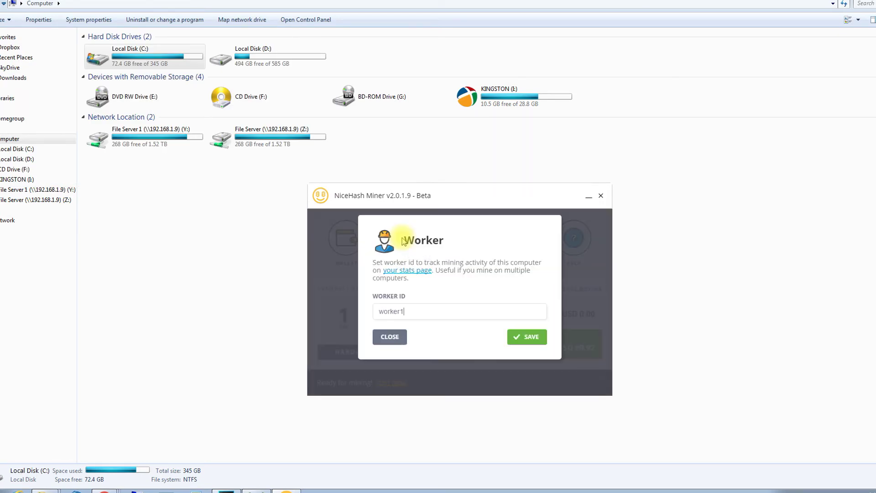
{"action": "left_click", "coordinate": [527, 338]}
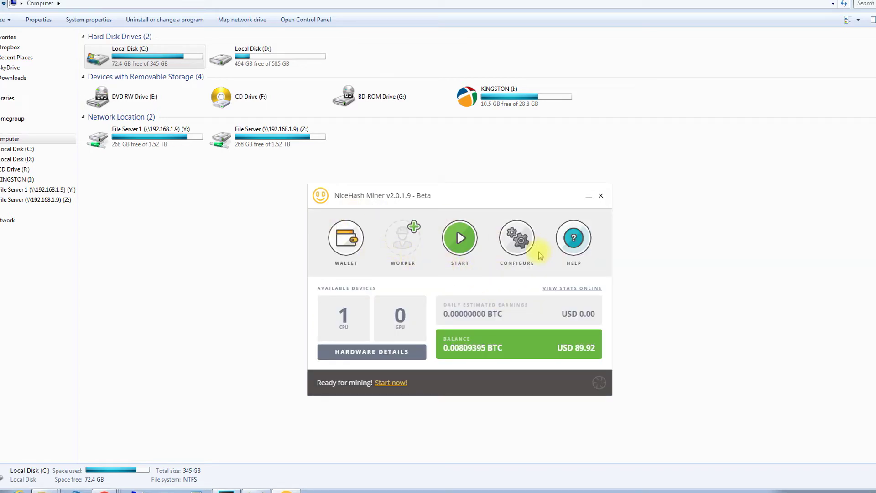
{"action": "left_click", "coordinate": [510, 250]}
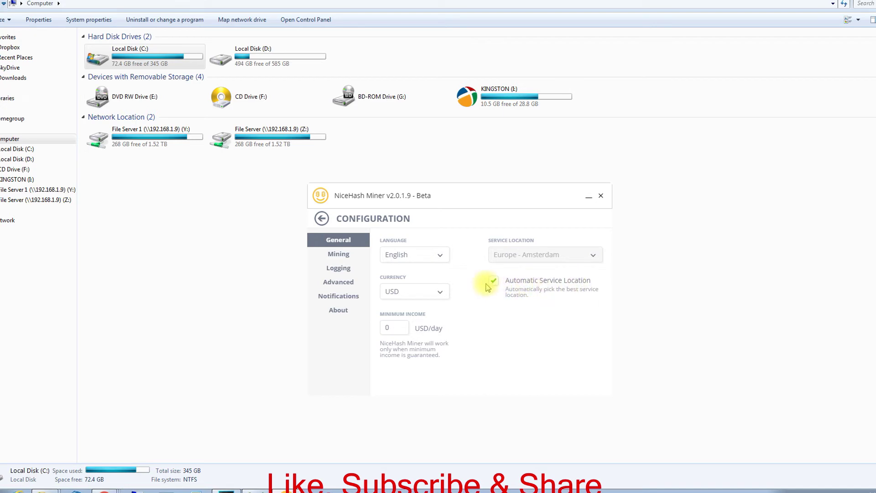
- Disable automatic service location, keep Europe - Amsterdam as the service location, and return to the dashboard
{"action": "left_click", "coordinate": [494, 284]}
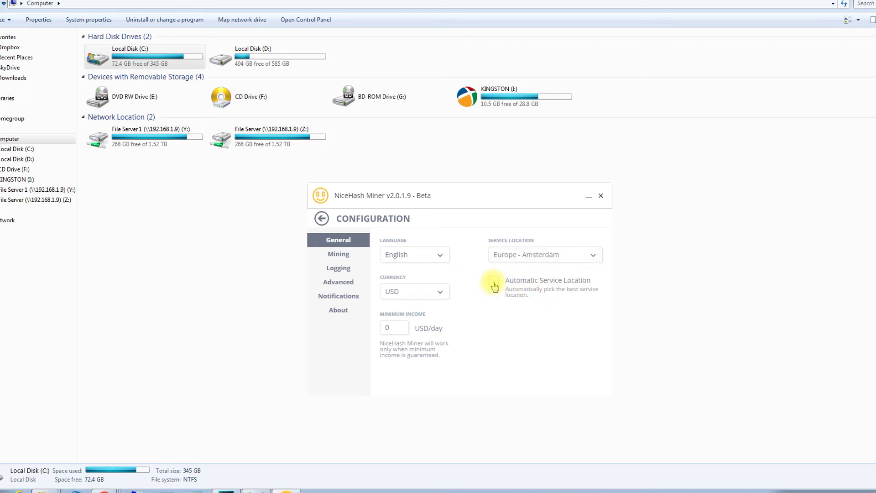
{"action": "left_click", "coordinate": [521, 259]}
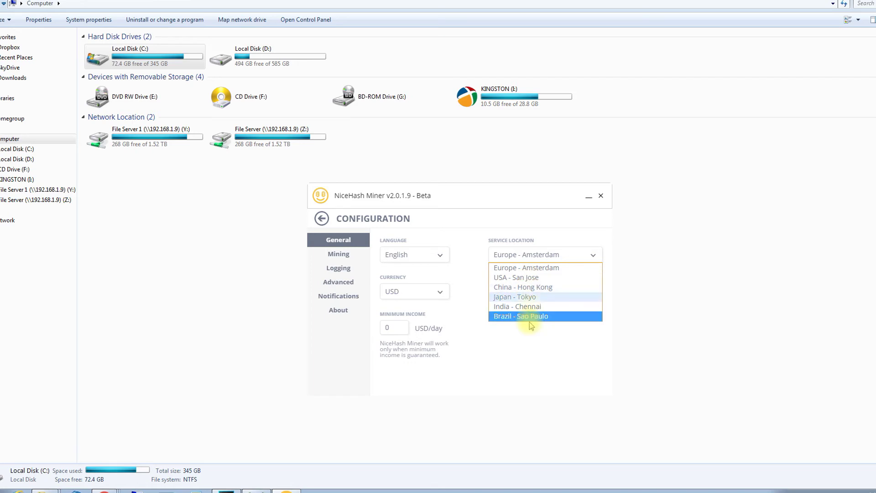
{"action": "left_click", "coordinate": [520, 360]}
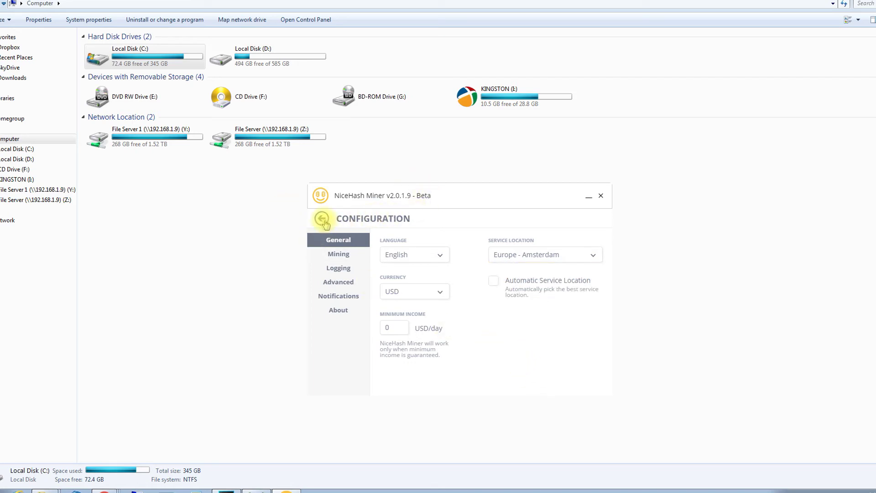
{"action": "left_click", "coordinate": [321, 218]}
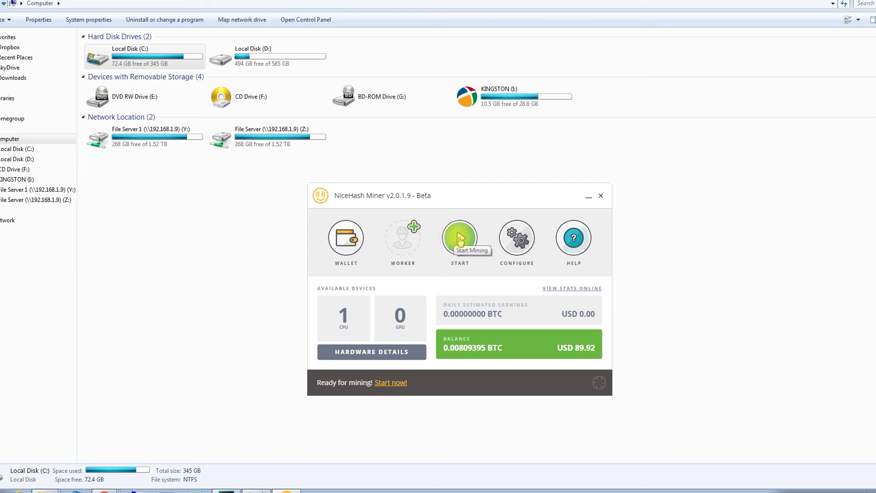
- Restart CPU mining and switch Fan Control on
{"action": "left_click", "coordinate": [460, 238]}
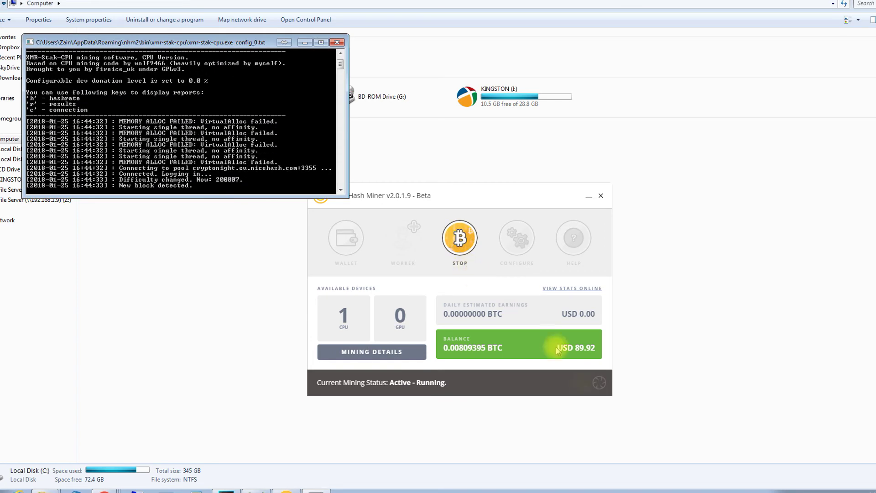
{"action": "left_click", "coordinate": [599, 386]}
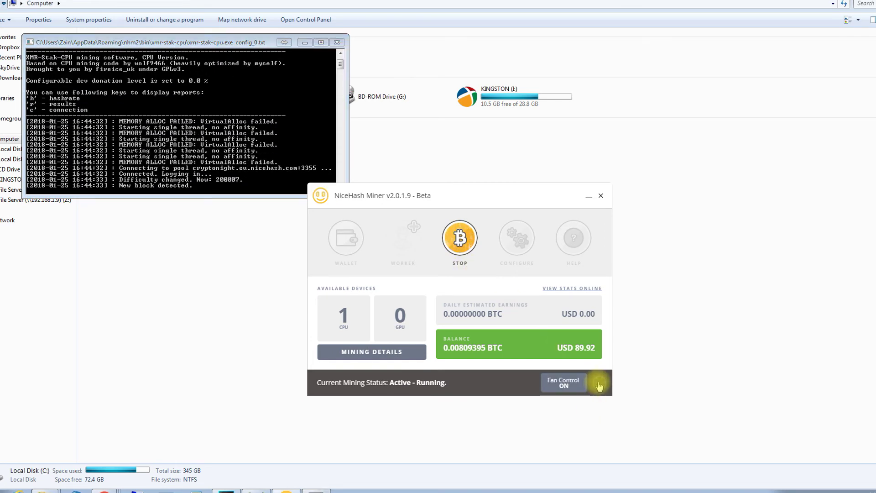